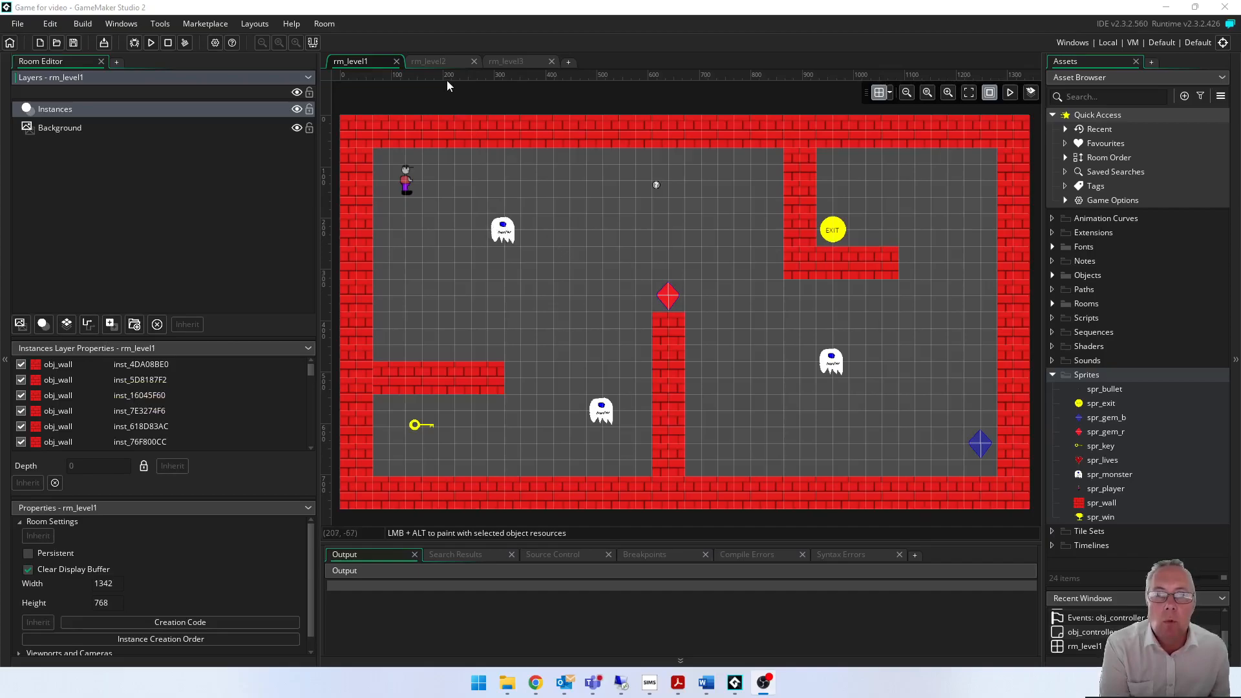
- Look over the rm_level2 and rm_level3 room layouts and return to rm_level1
click(441, 61)
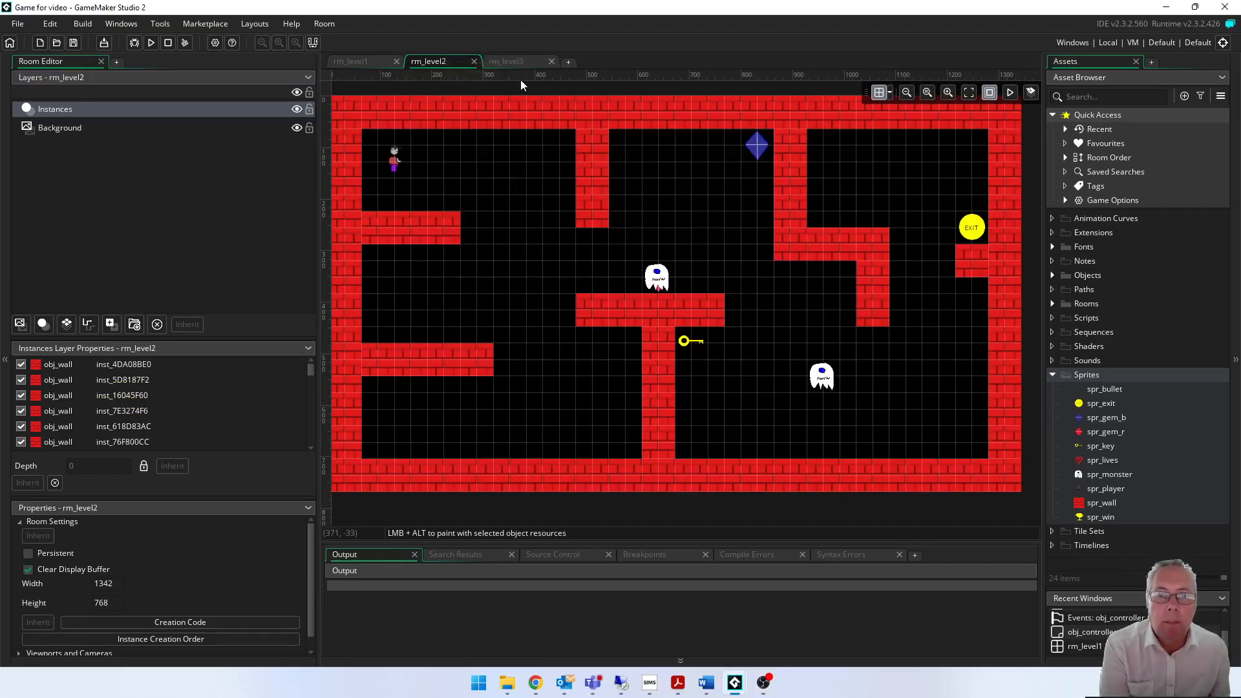
click(517, 60)
click(374, 63)
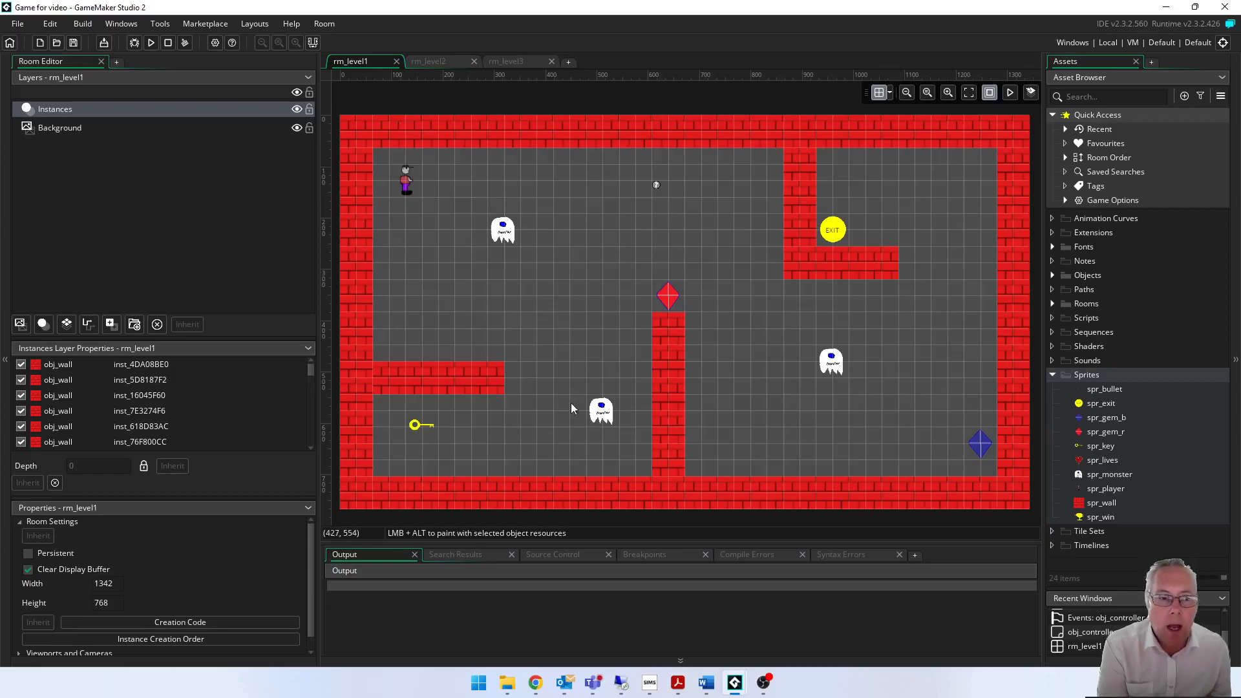
- Create a new sprite in the Sprites group and name it spr_background
right_click(1078, 376)
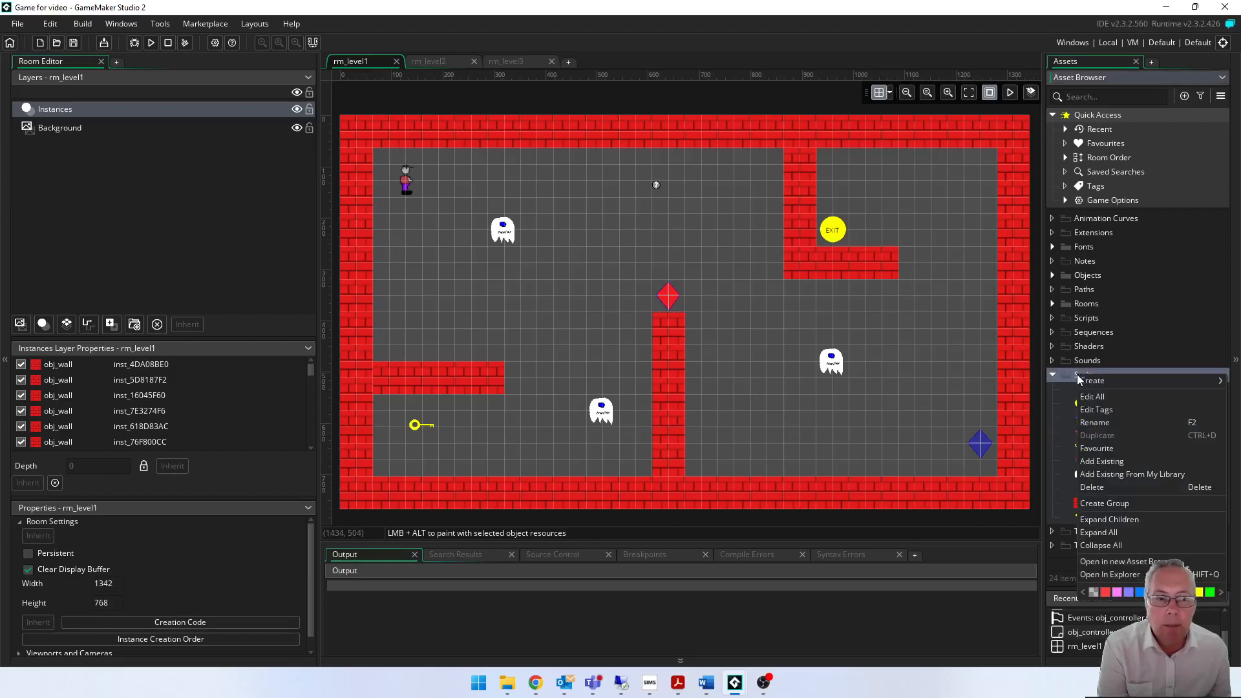
mouse_move(1093, 382)
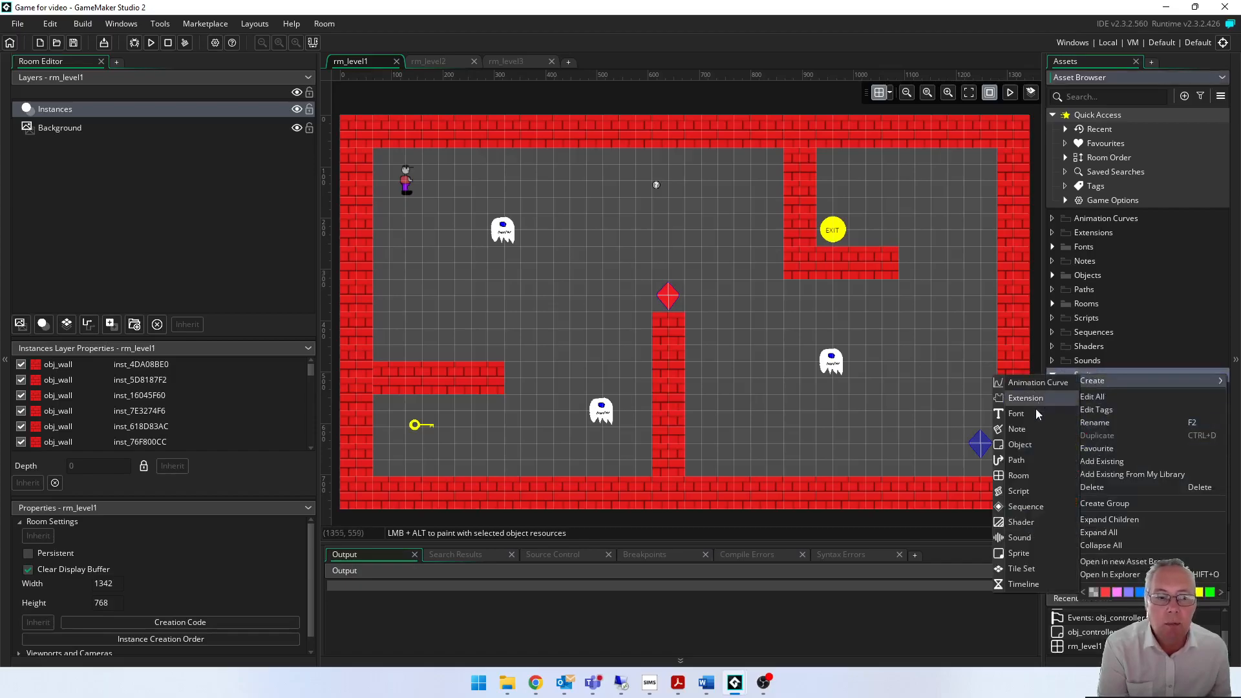
click(1019, 553)
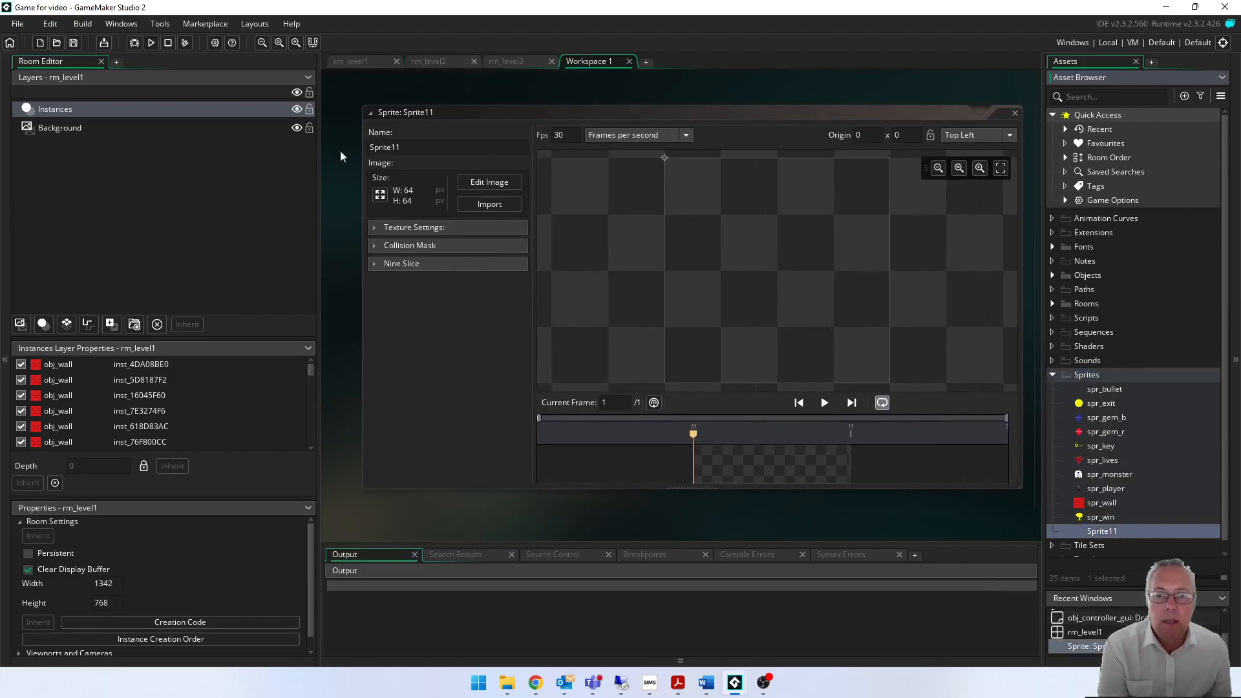
click(412, 155)
key(BackSpace)
key(BackSpace)
key(BackSpace)
key(BackSpace)
key(BackSpace)
key(BackSpace)
key(BackSpace)
key(BackSpace)
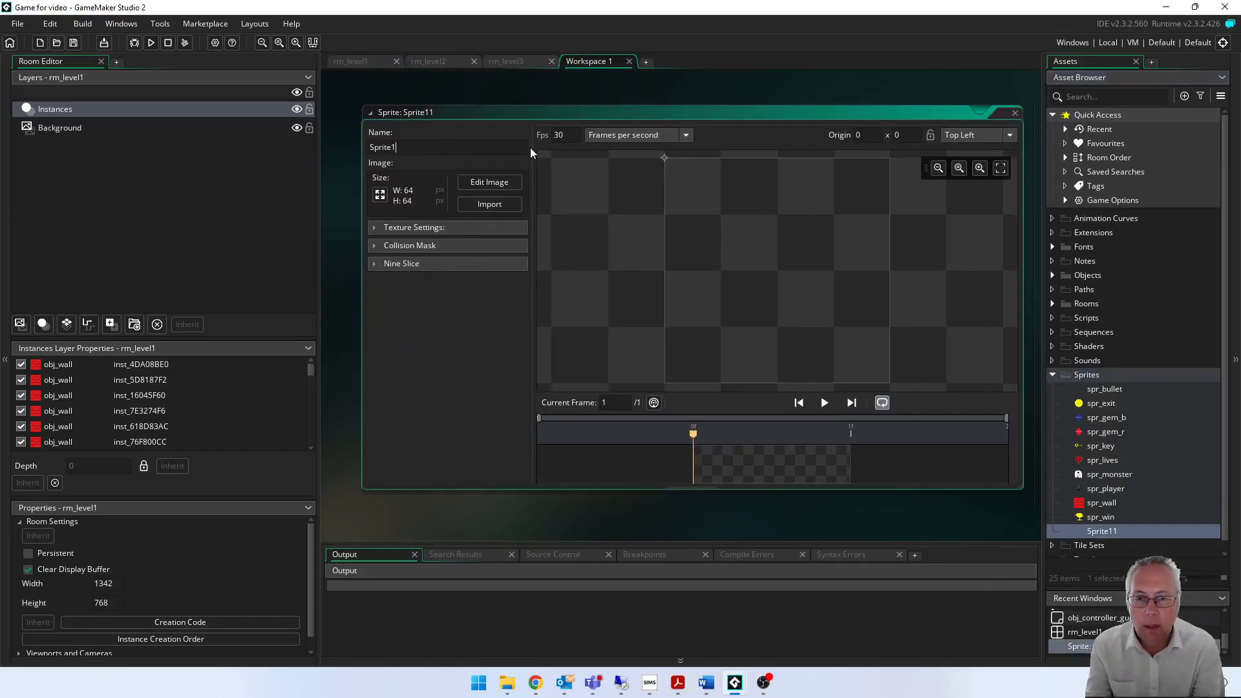
text(sp)
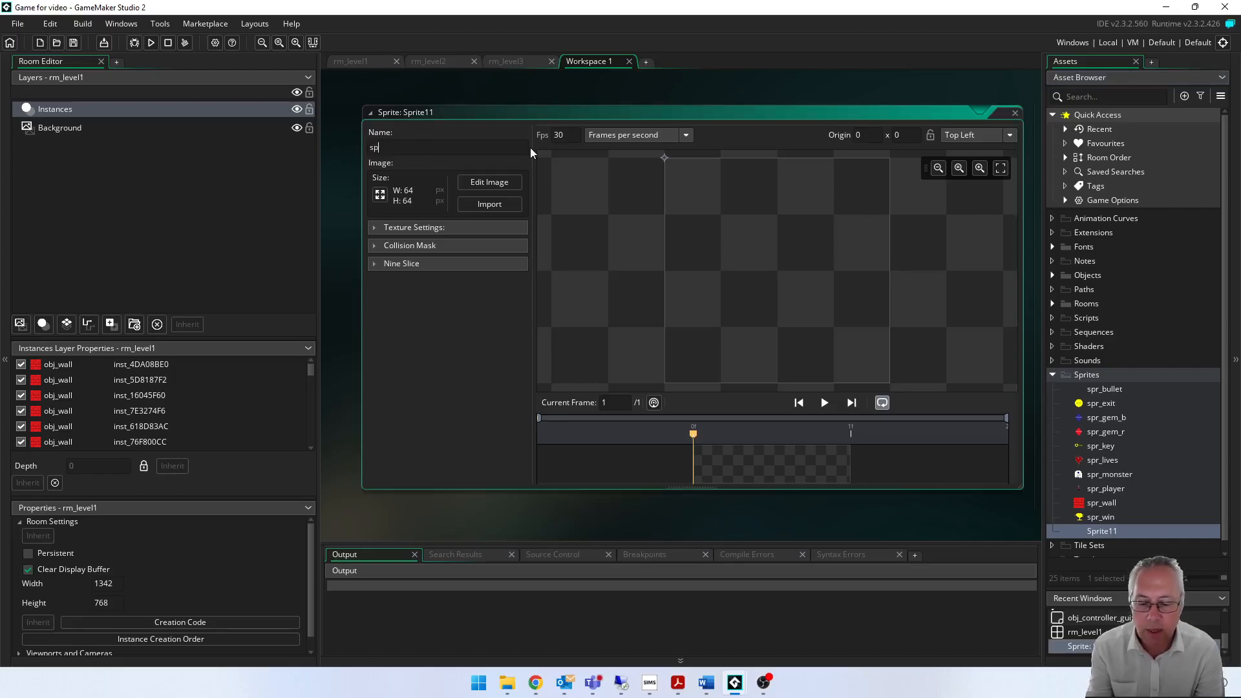
text(r_bacg)
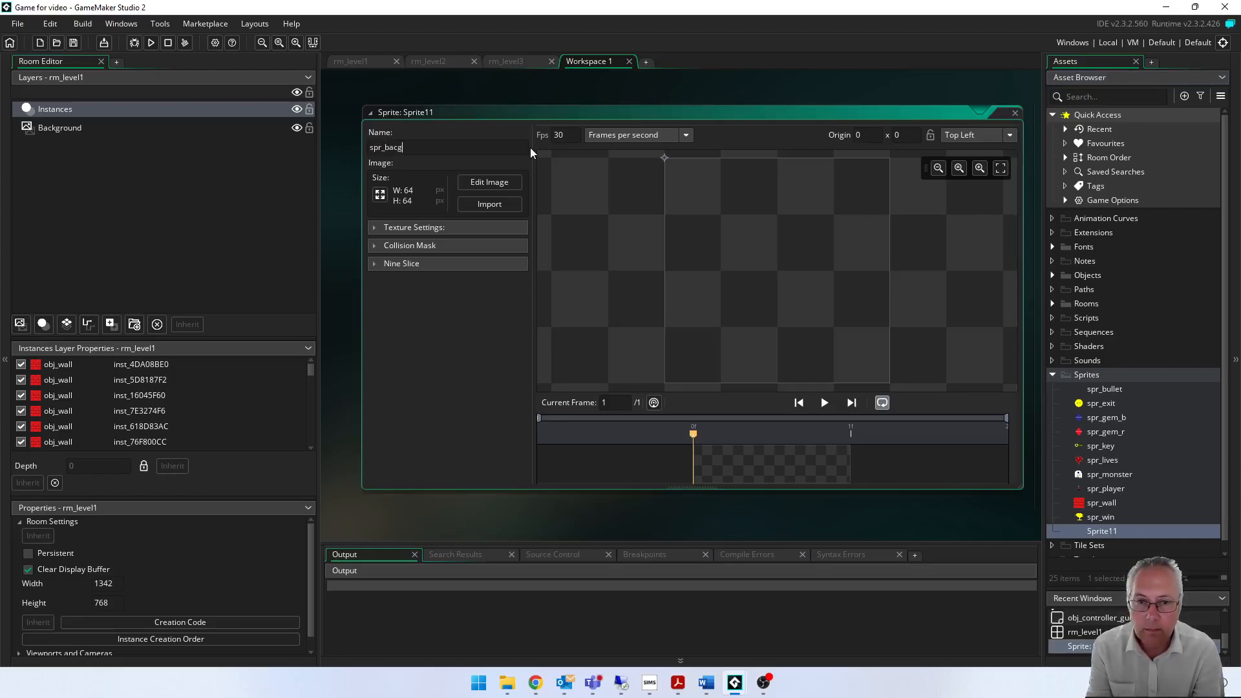
key(BackSpace)
text(kgrounbd)
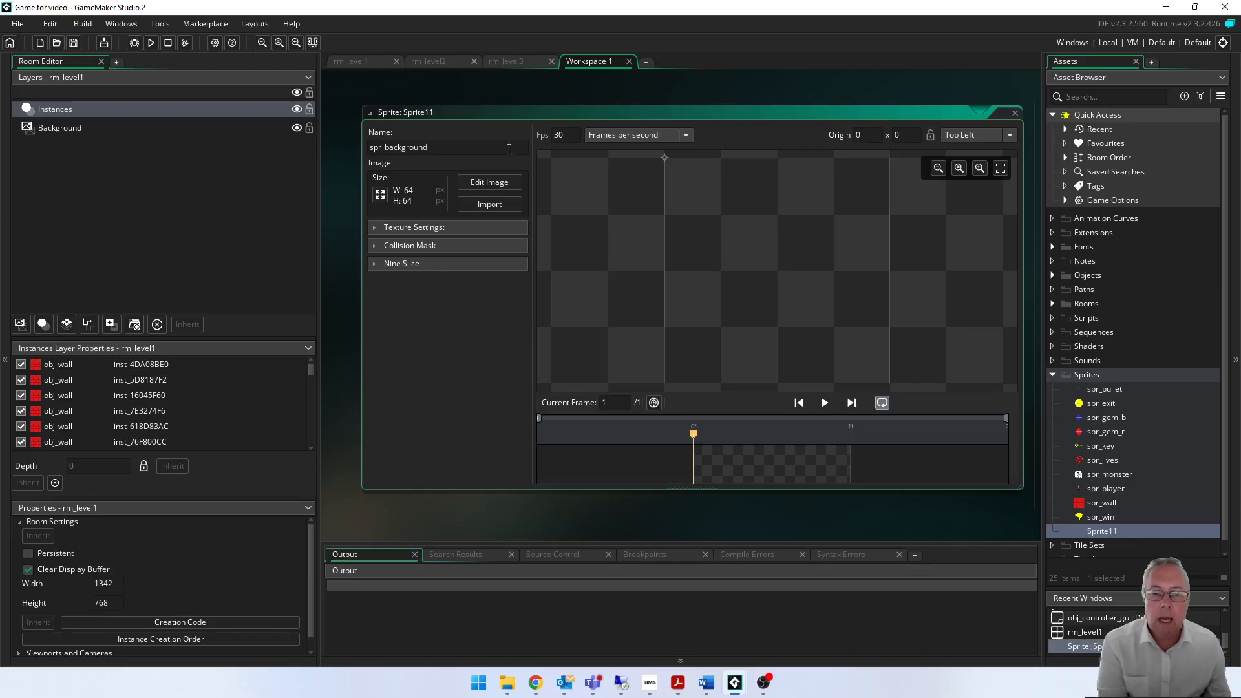
- Import the desert-sand-1 image from the Desktop into the spr_background sprite, accepting that the import cannot be undone
click(491, 204)
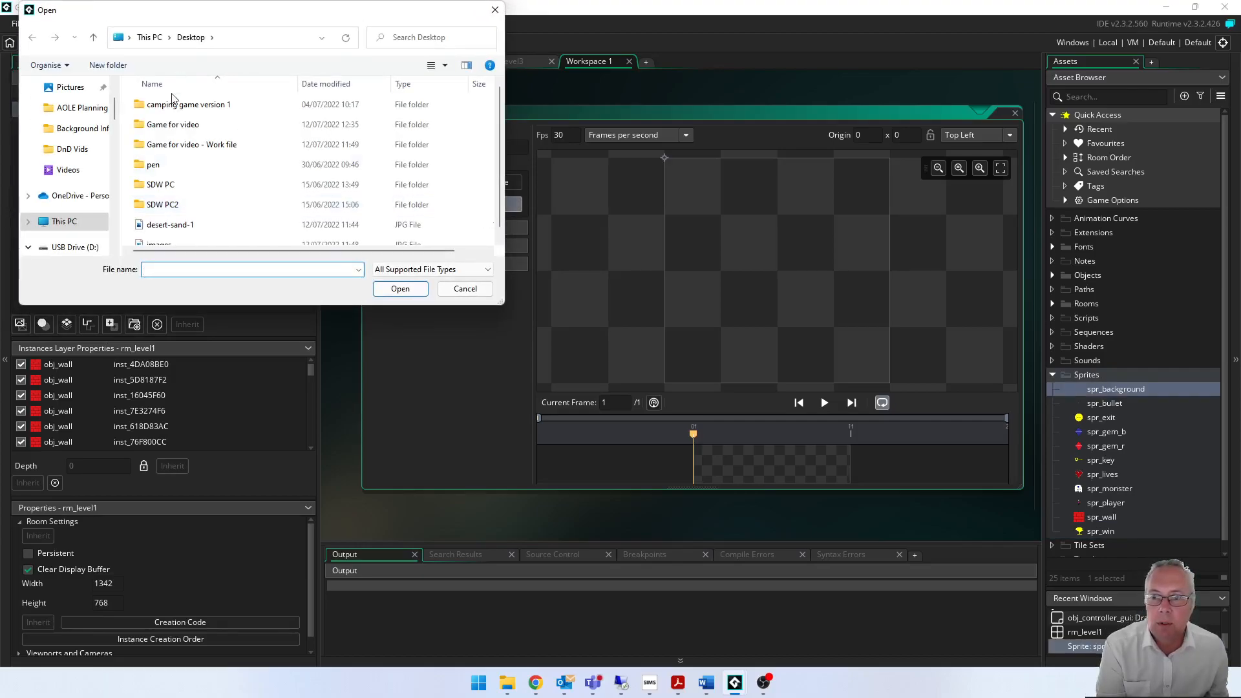
scroll(187, 217, down, 1)
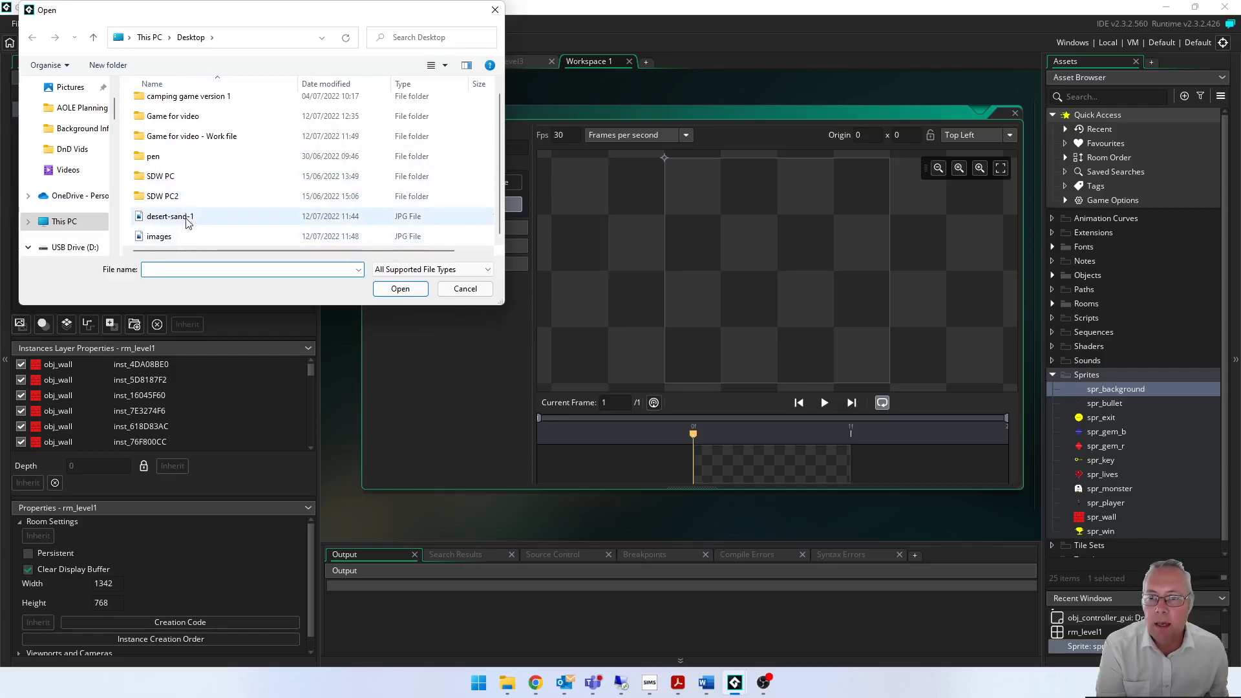
click(187, 219)
click(399, 289)
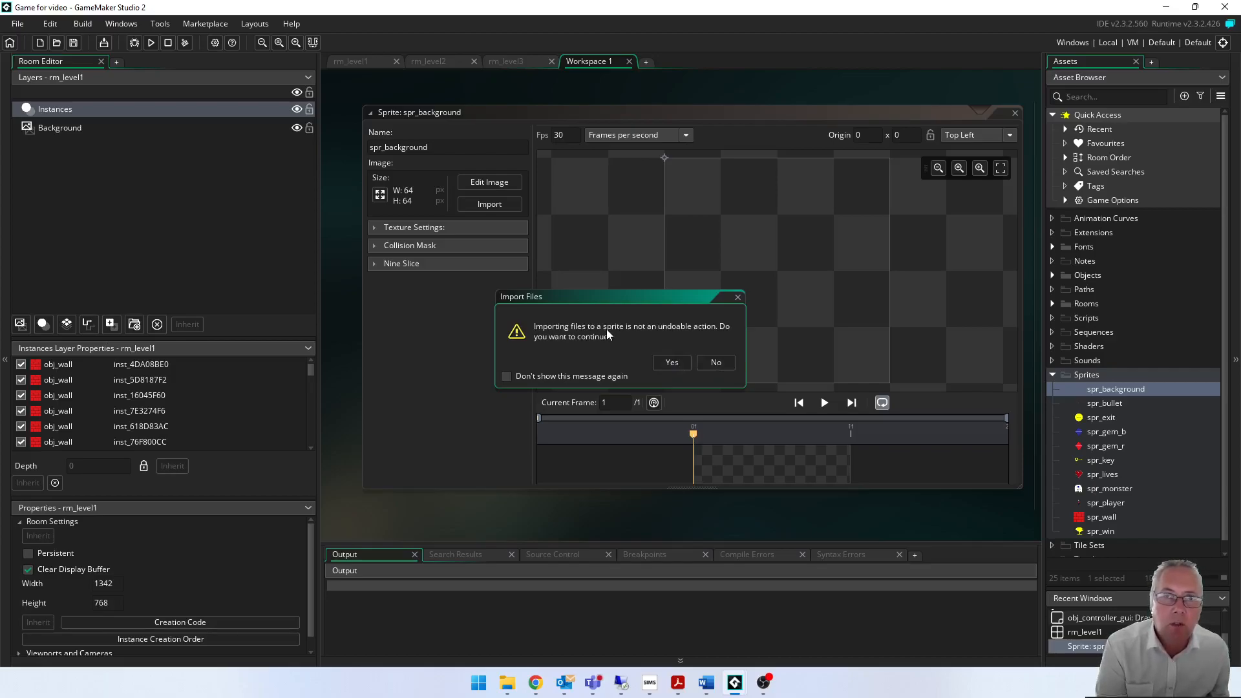
click(672, 363)
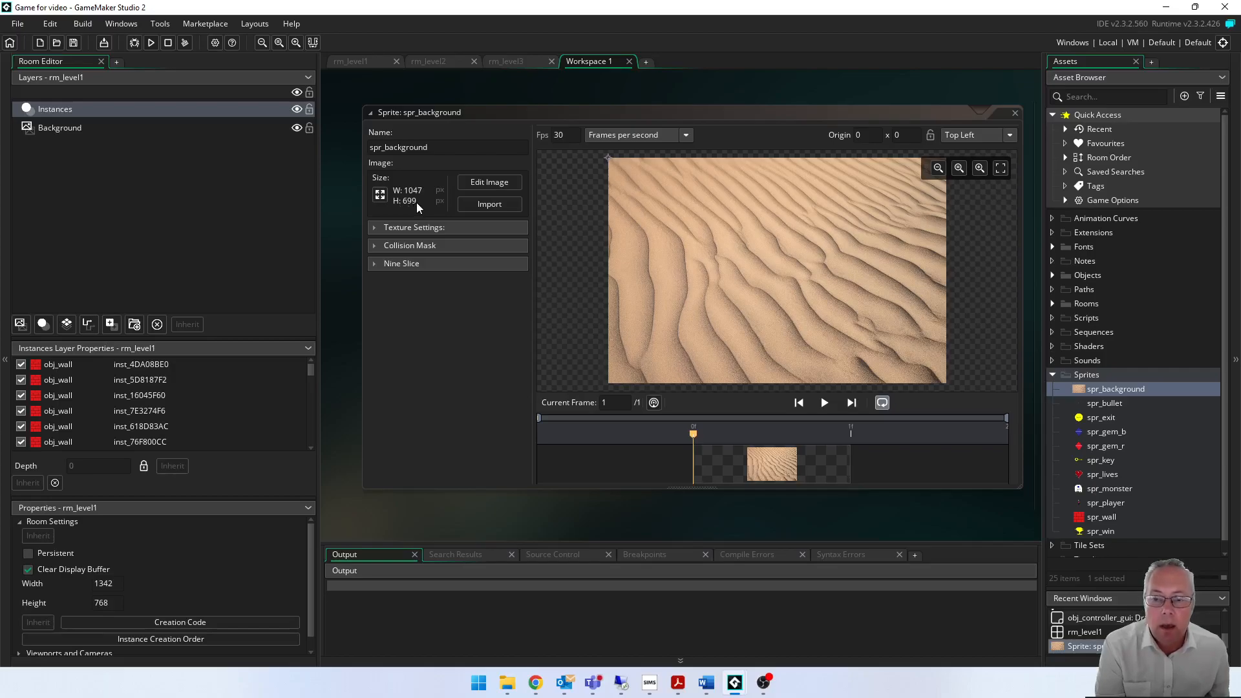
- Check the rm_level1 room against the background sprite and bring the sprite's editor back into full view
drag(691, 115, 647, 173)
click(379, 62)
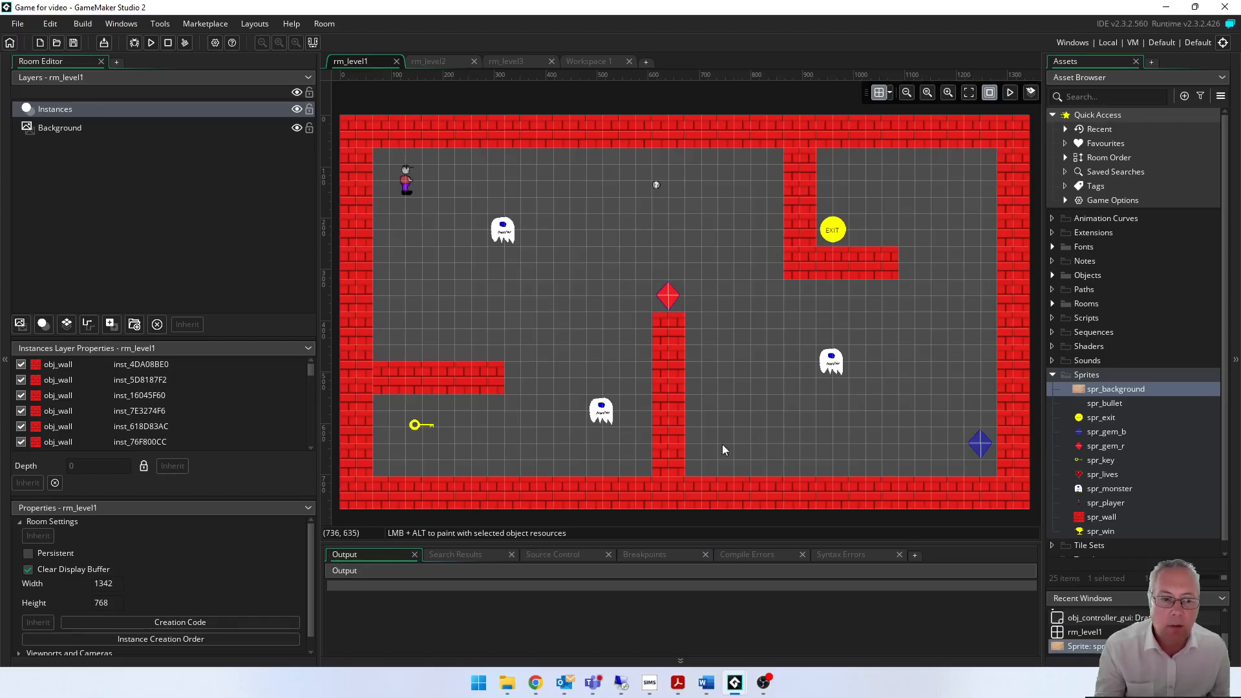
click(585, 65)
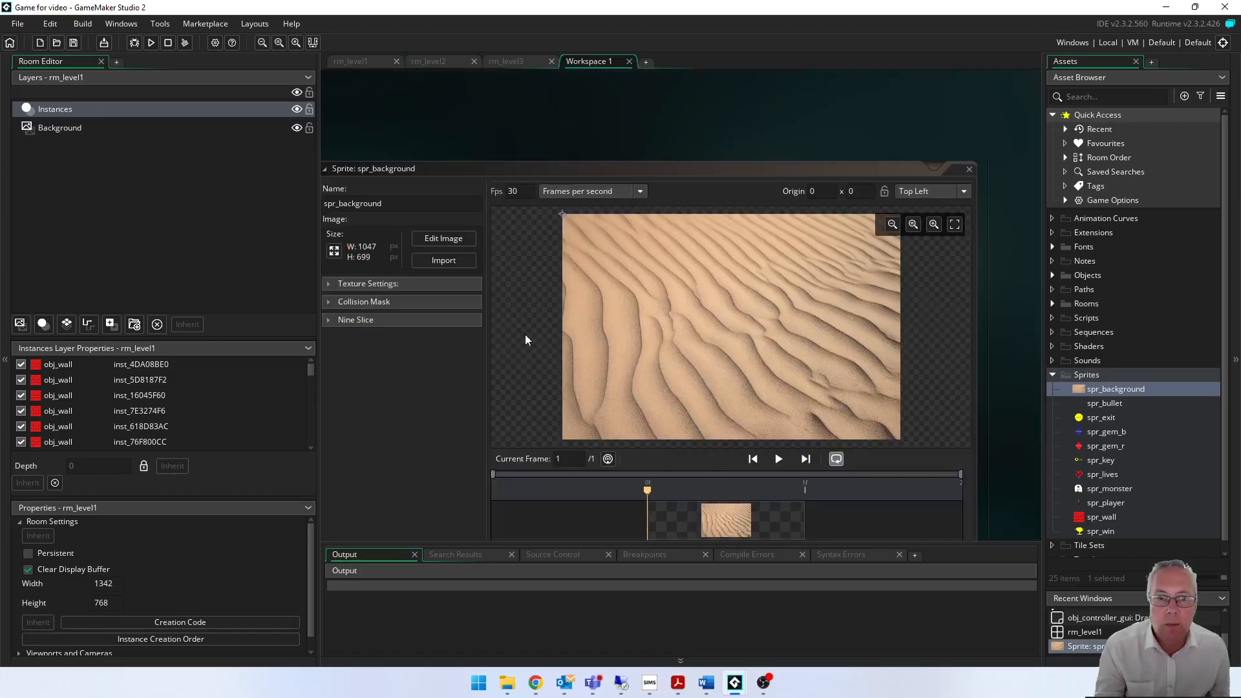
drag(626, 173, 628, 171)
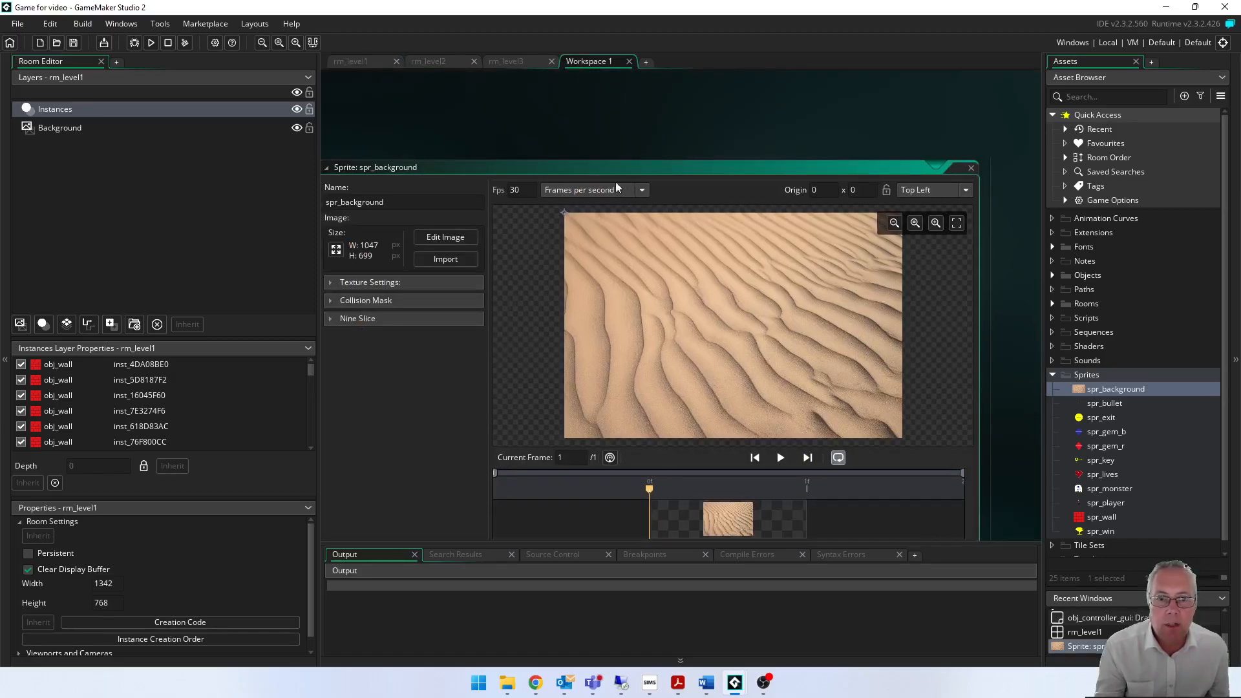
middle_drag(614, 118, 655, 94)
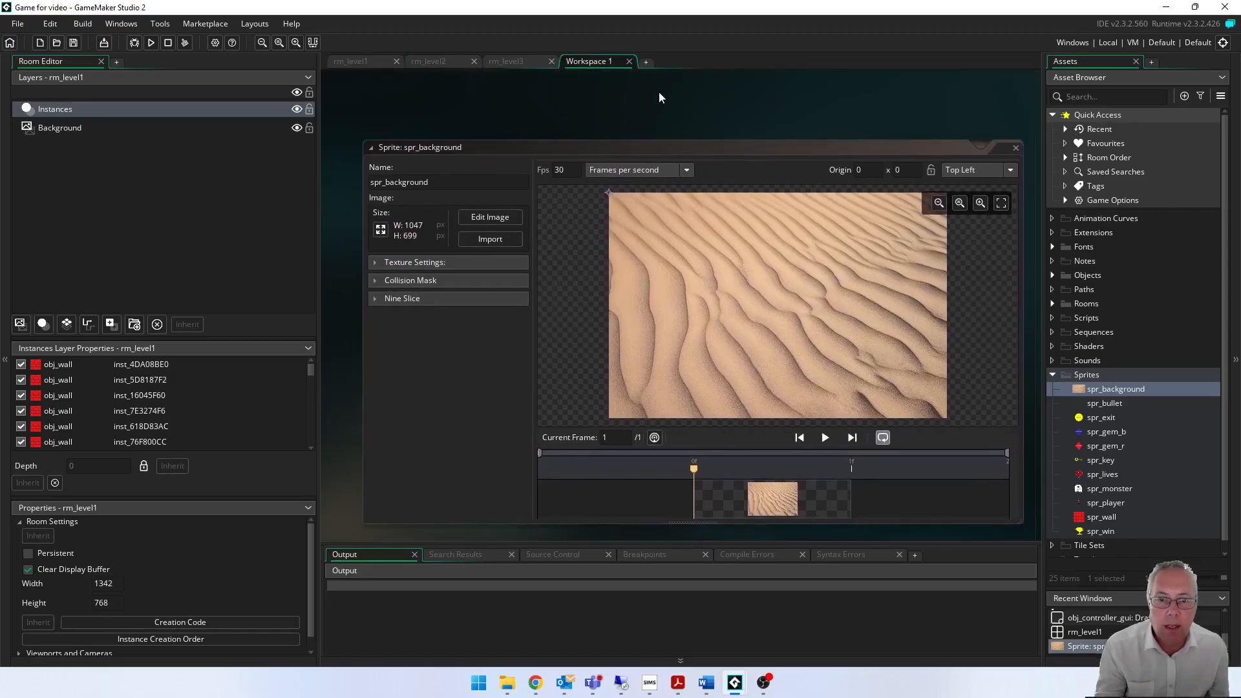
- Set the spr_background image scaling to 1342 pixels wide by 768 pixels high without maintaining the aspect ratio
click(376, 224)
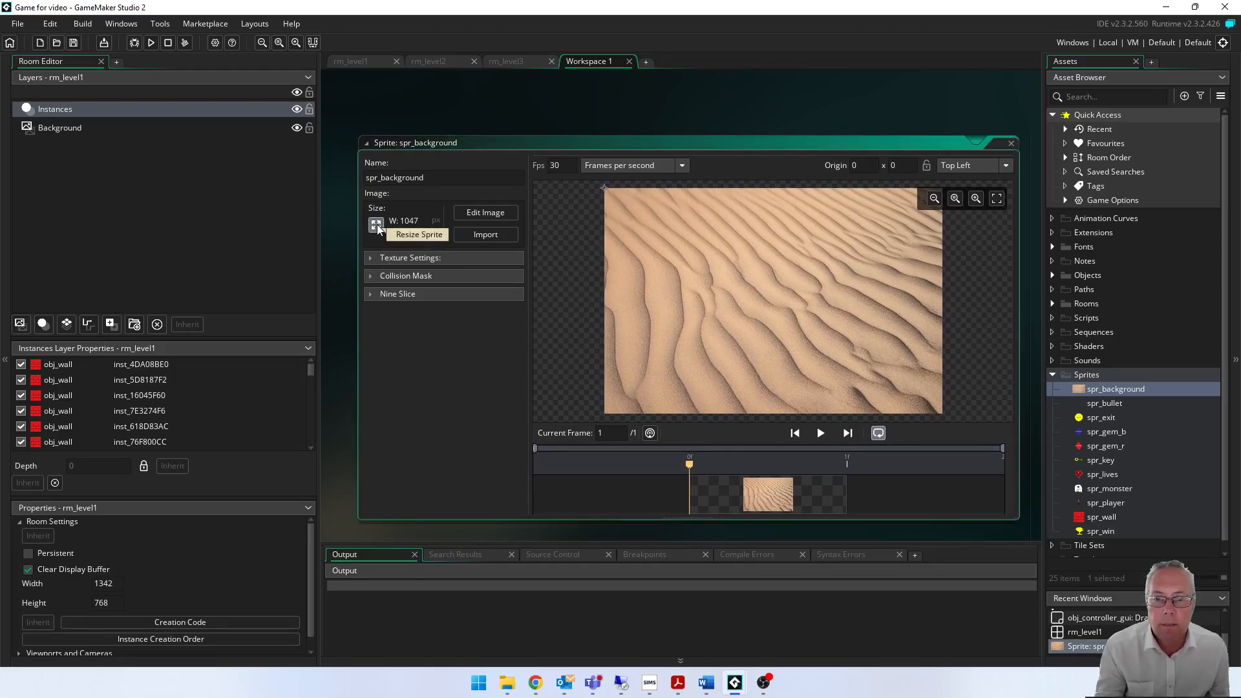
drag(200, 61, 546, 95)
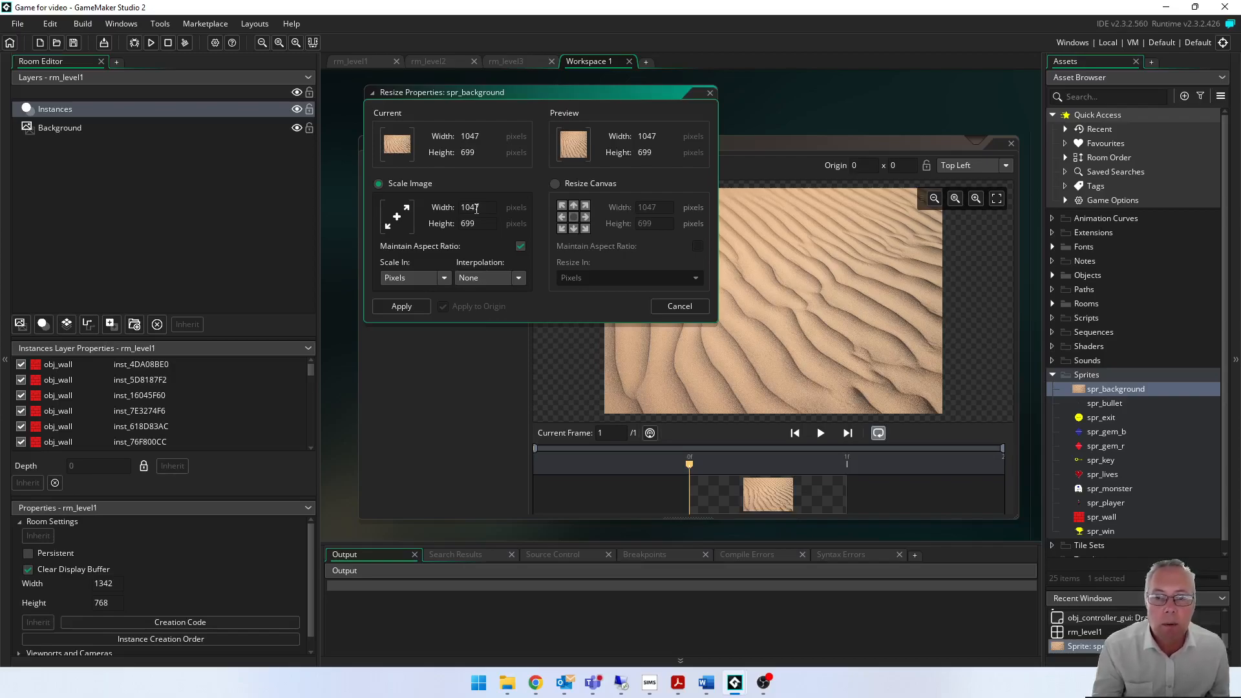
click(520, 246)
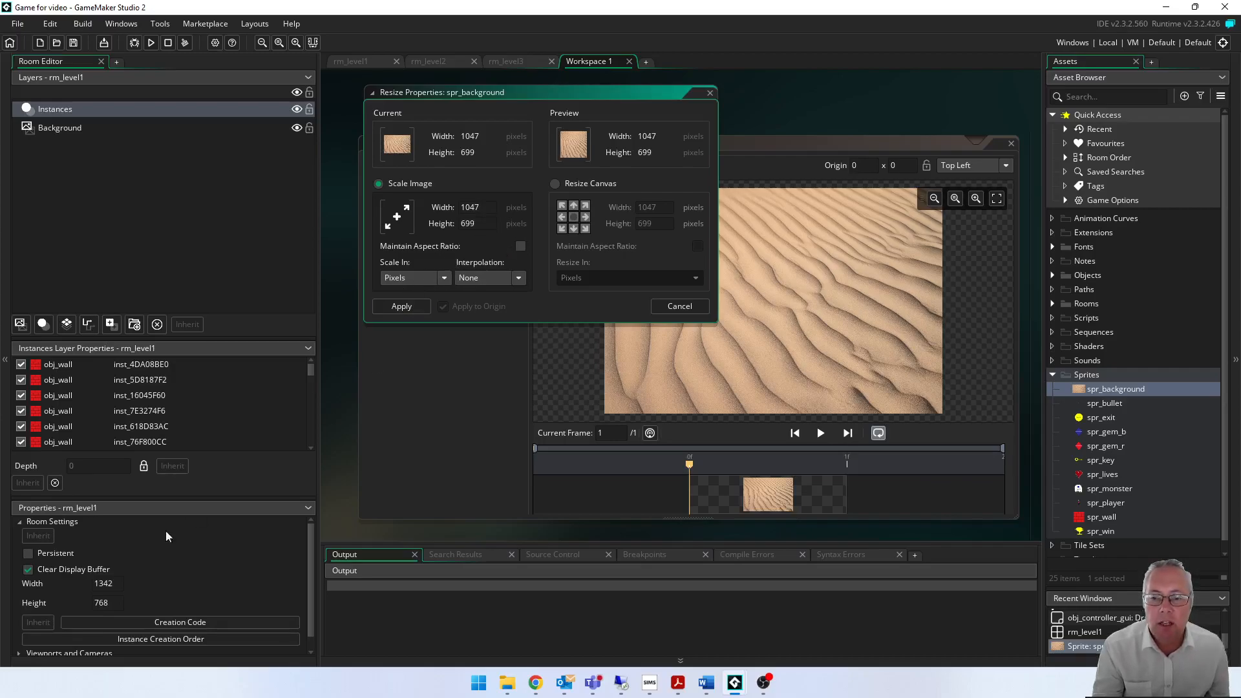
double_click(484, 208)
text(13421)
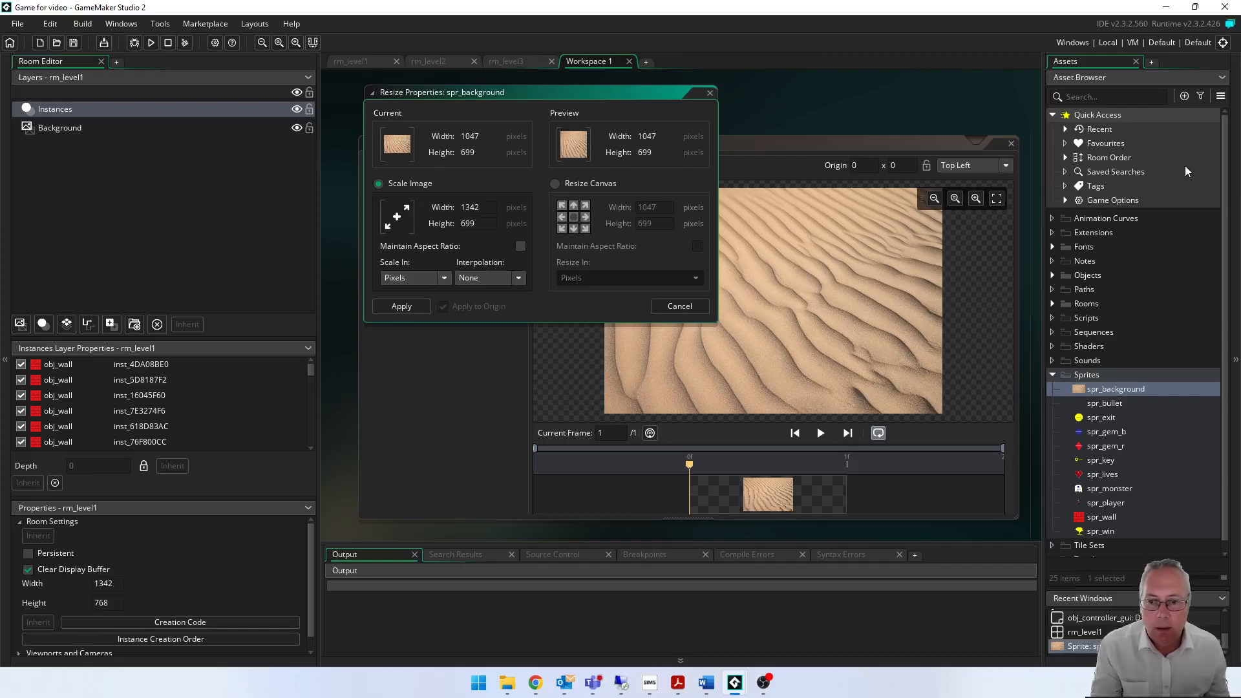
click(469, 222)
double_click(469, 222)
text(768)
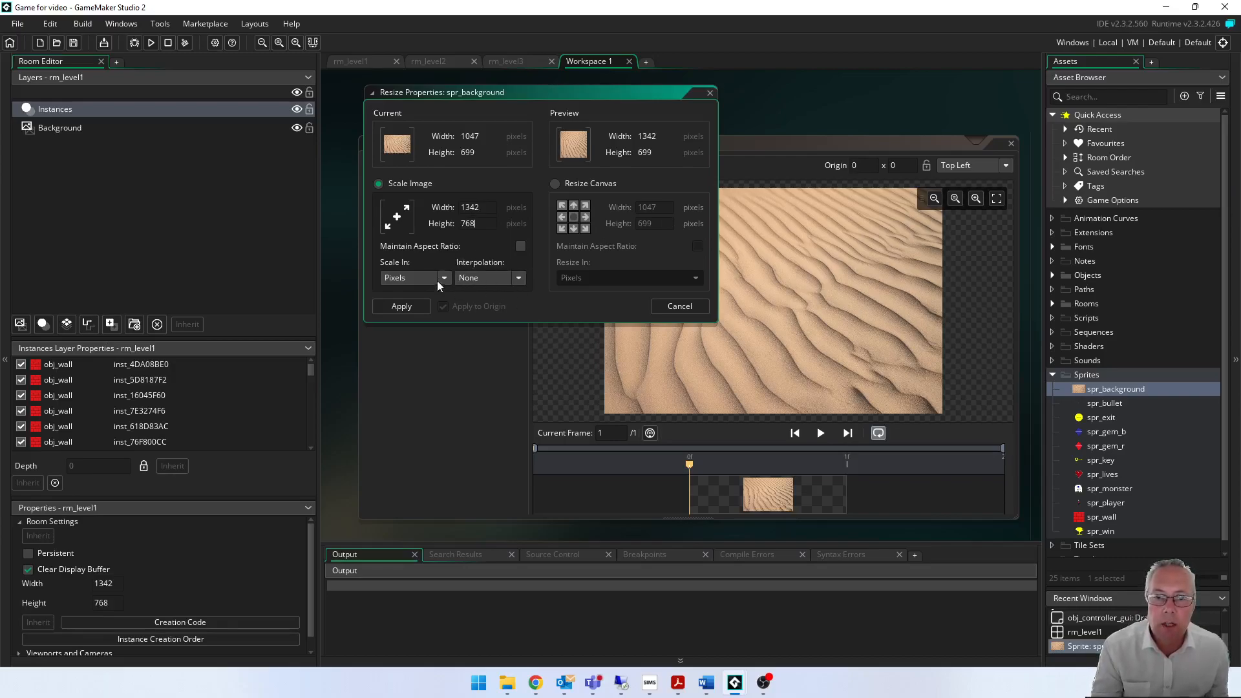
- Choose Linear interpolation for the scaling, apply the resize, and close the spr_background sprite editor
click(520, 277)
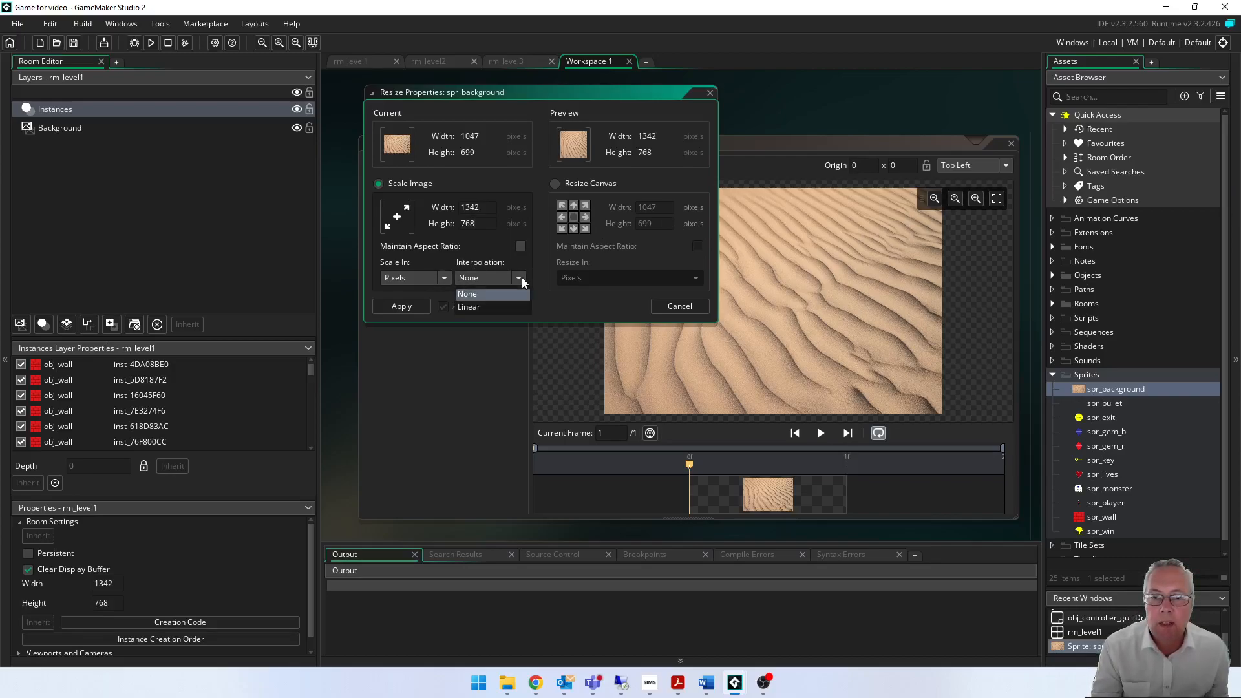
click(495, 308)
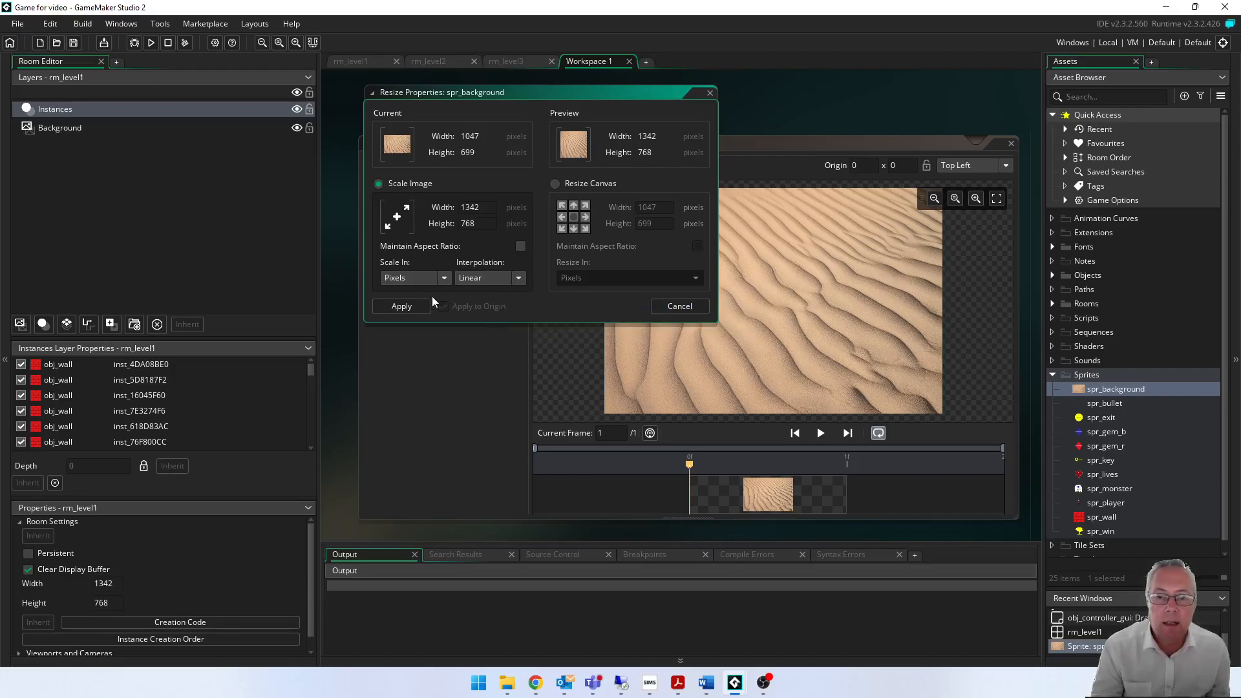
click(402, 306)
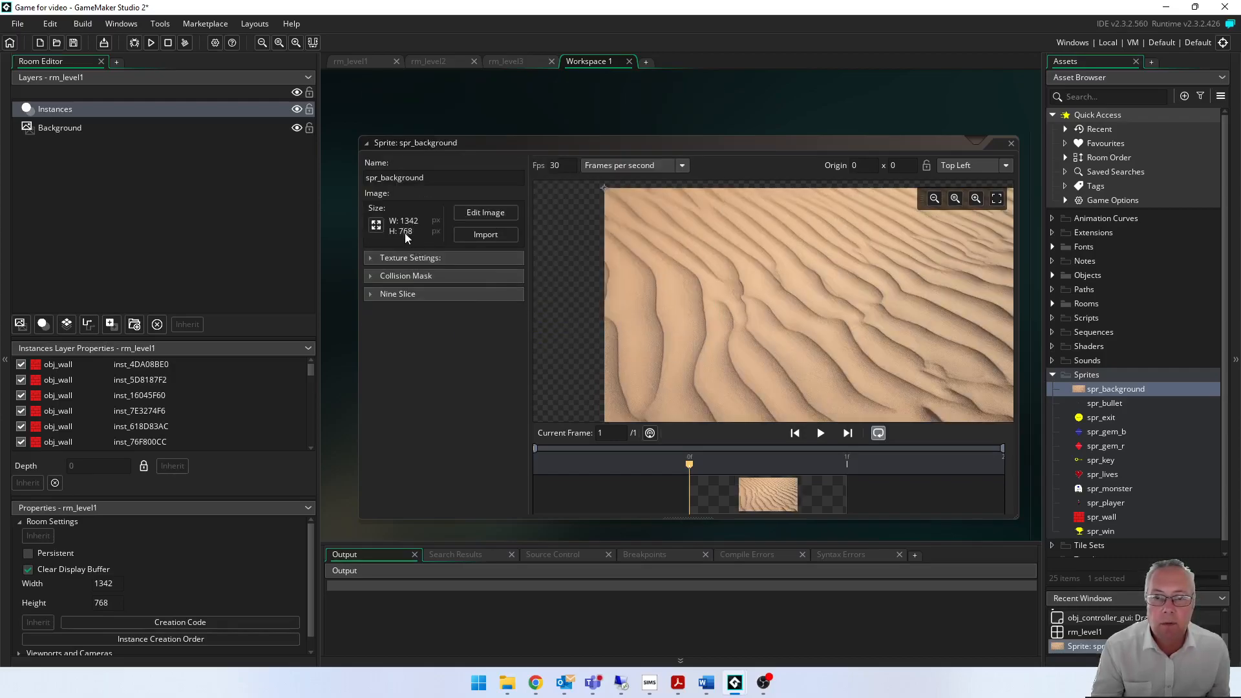
click(1010, 144)
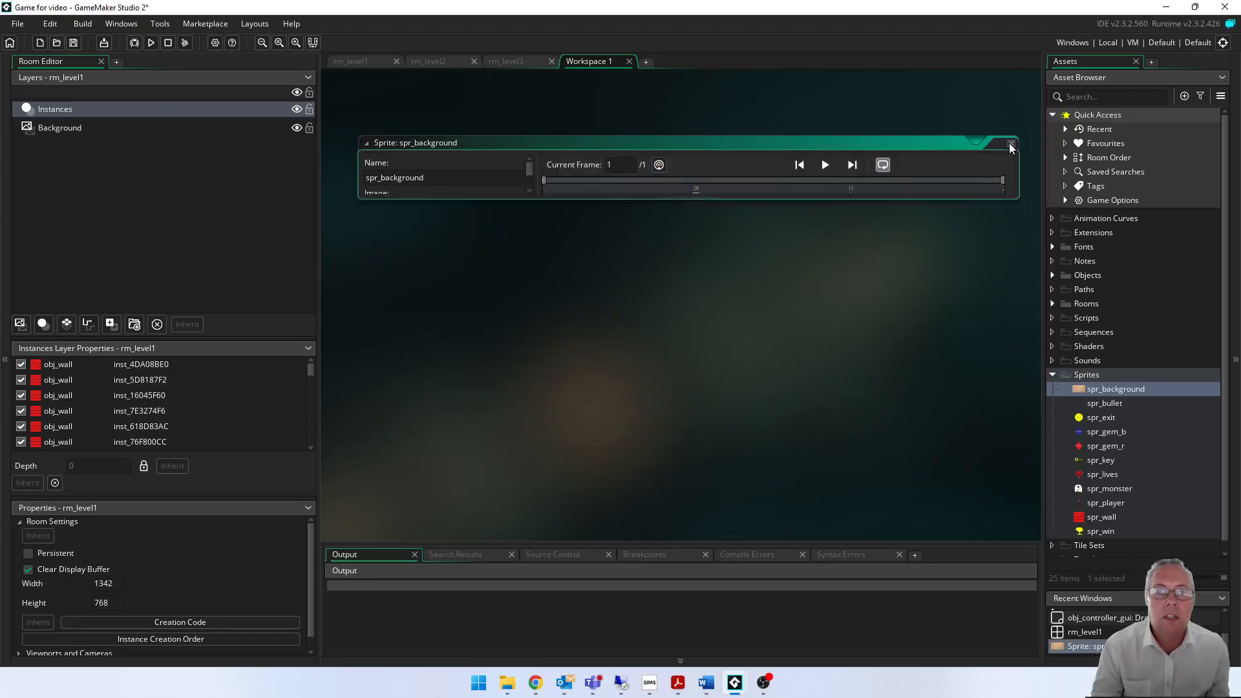
- Assign the spr_background sprite to the Background layer of rm_level1
click(352, 61)
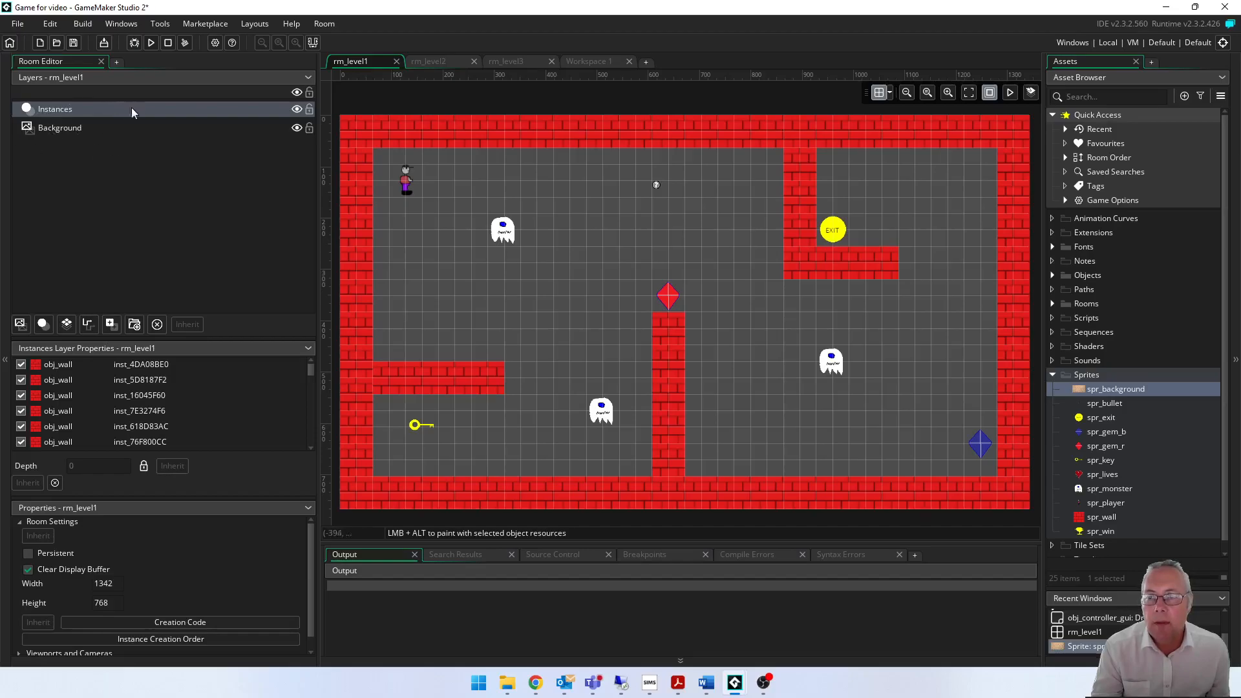
click(50, 131)
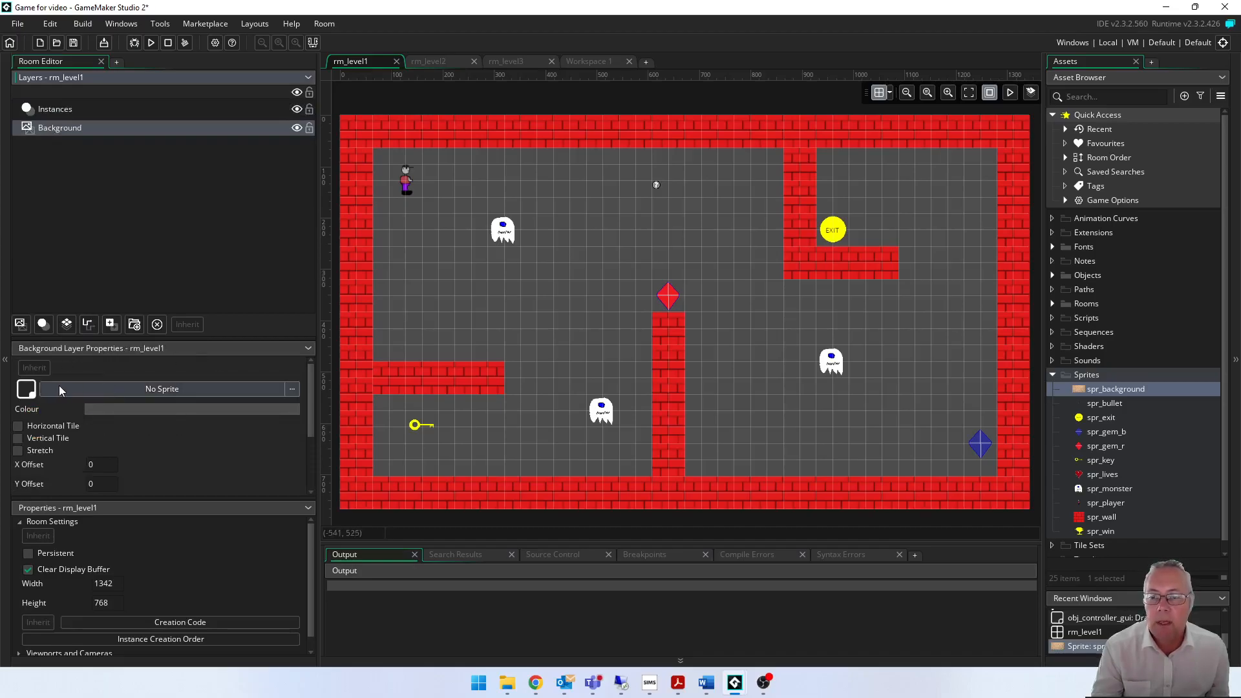
click(243, 390)
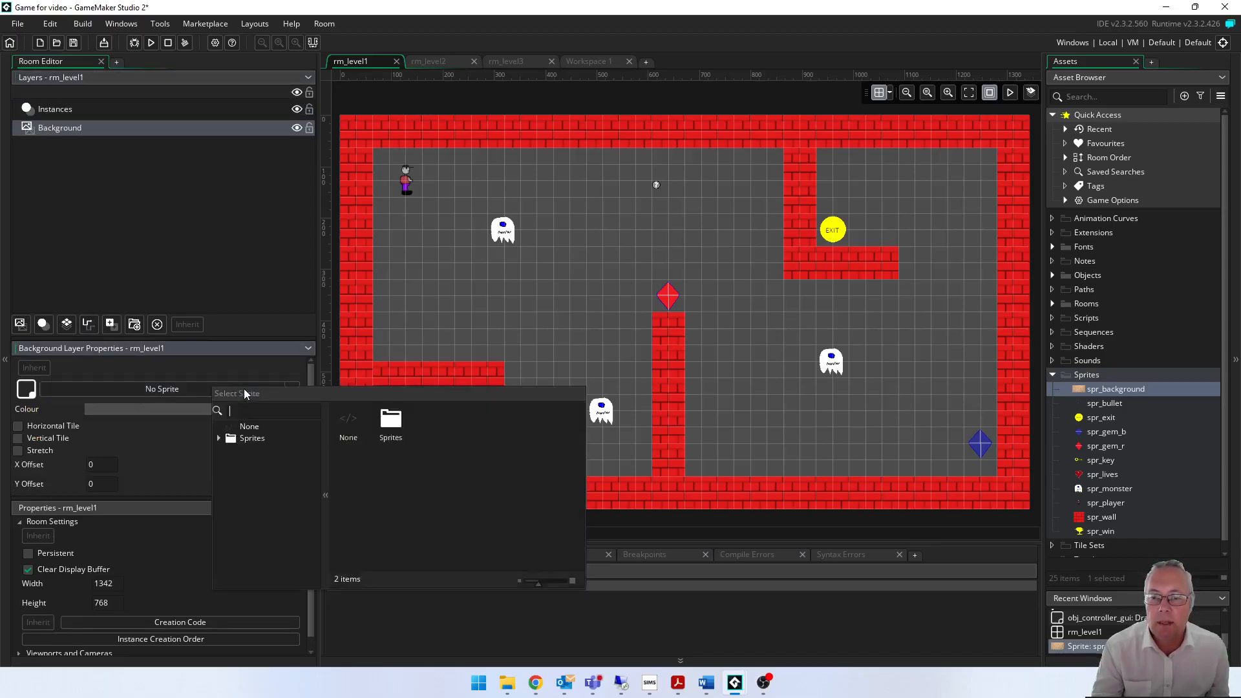
double_click(388, 421)
double_click(392, 420)
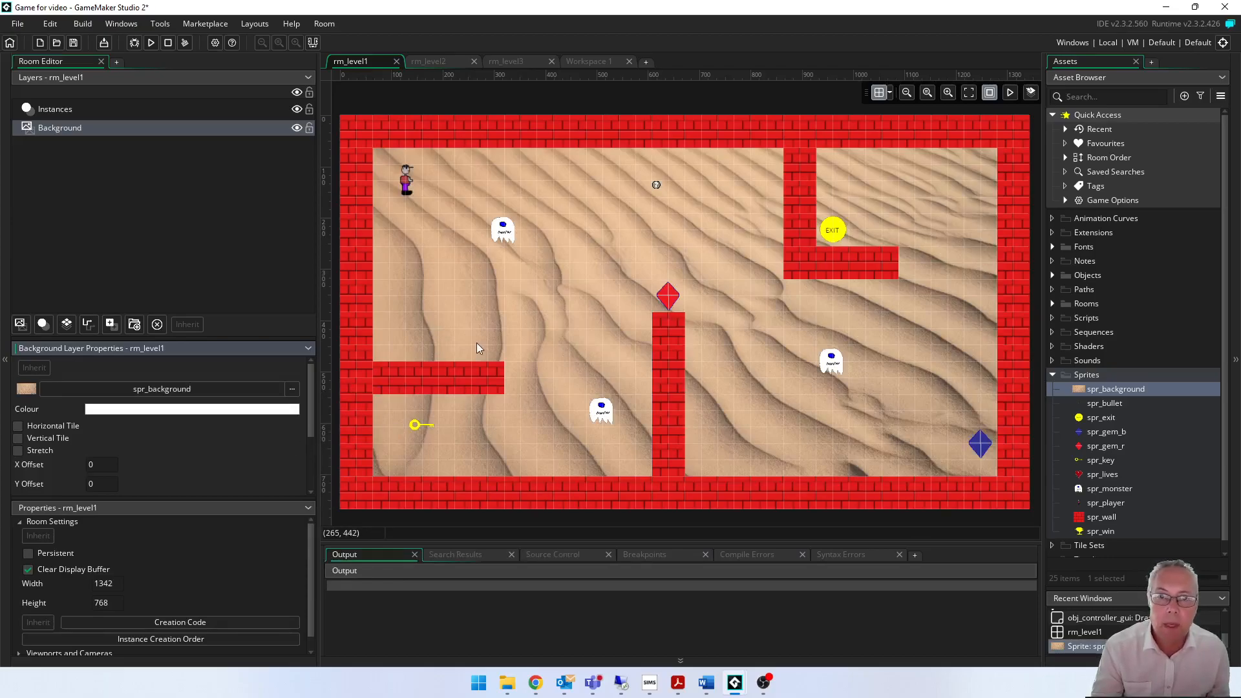
- Open rm_level2, run the game, and walk the player around the first level to test its desert background
click(442, 62)
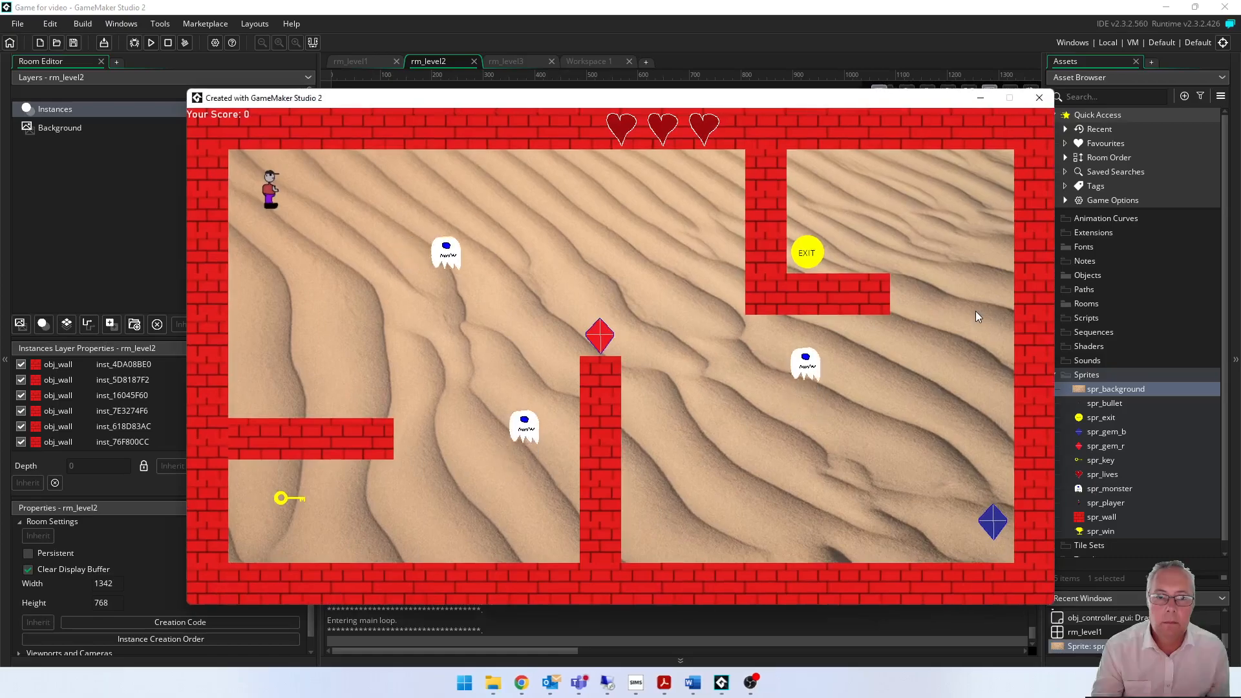
key(Right)
key(Down)
key(Right)
key(Right)
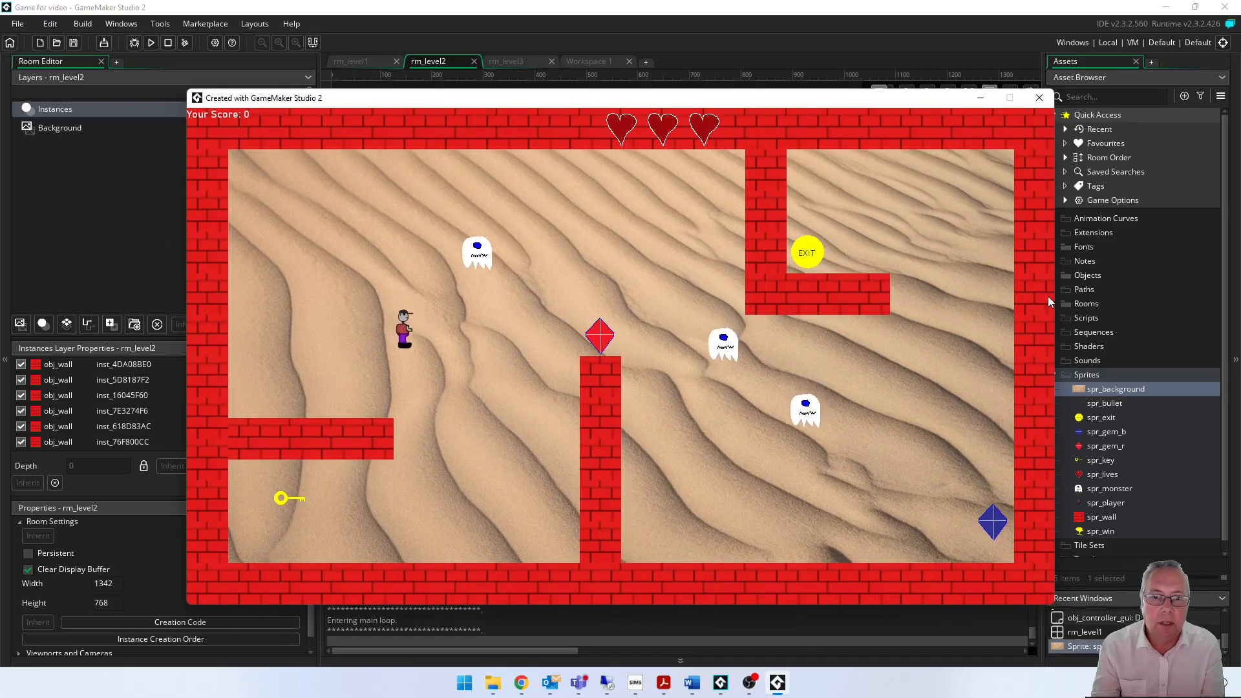
key(Down)
key(Left)
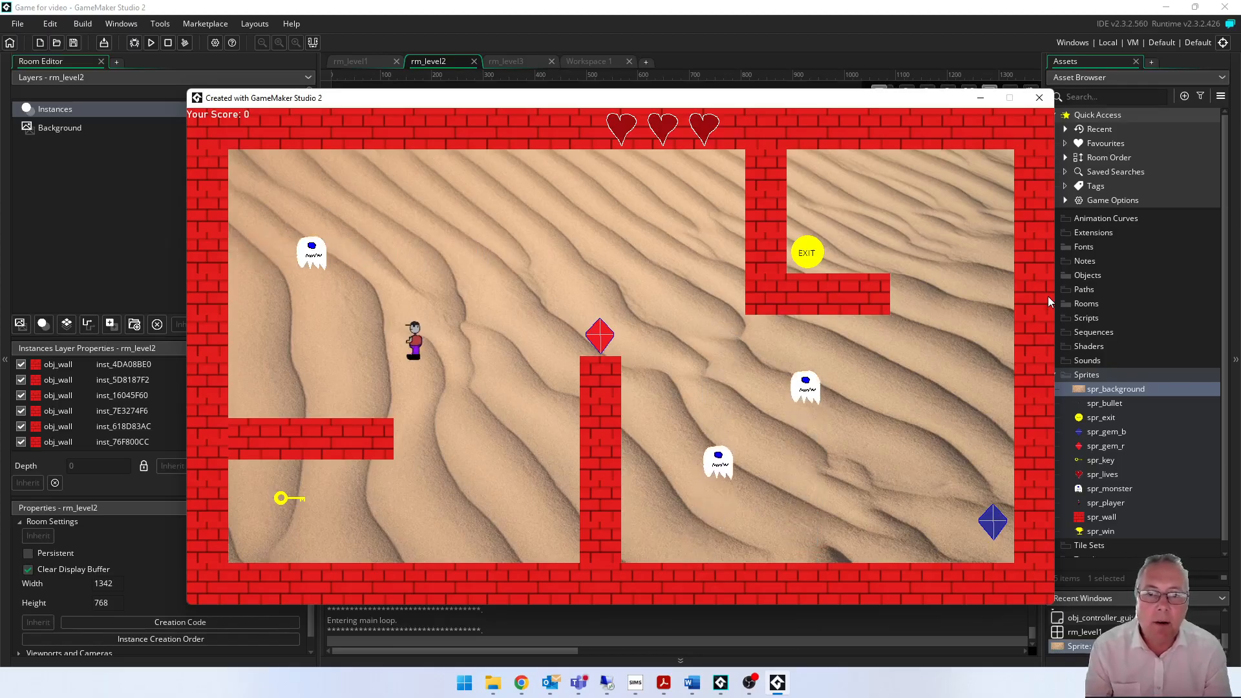